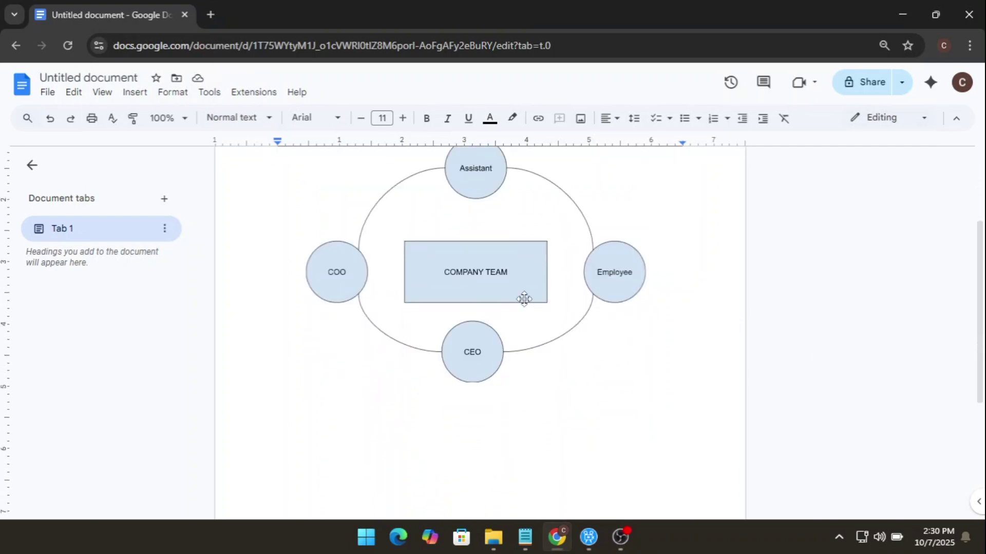
# Drag the company team diagram lower on the page into its final position
pyautogui.moveTo(499, 329); pyautogui.dragTo(498, 310)
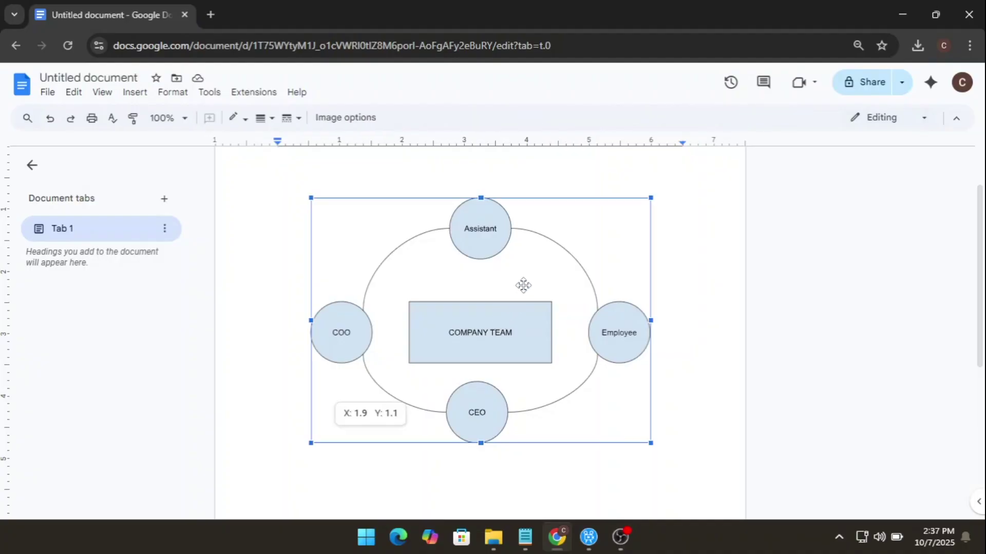
pyautogui.moveTo(523, 285); pyautogui.dragTo(524, 288)
pyautogui.moveTo(515, 344); pyautogui.dragTo(507, 316)
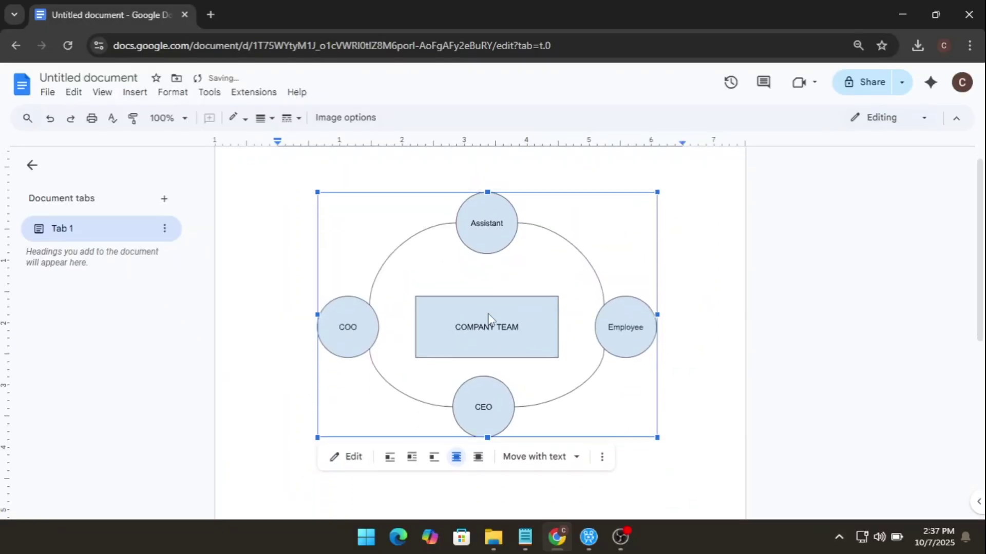
pyautogui.scroll(-3, 488, 308)
pyautogui.scroll(2, 493, 306)
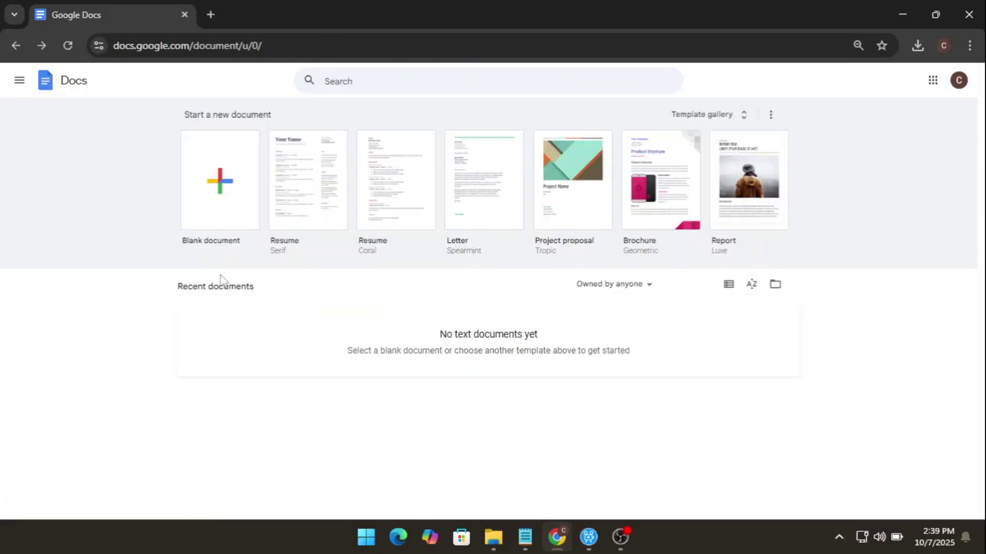
# Create a blank document and title it 'Mind Map Template'
pyautogui.click(217, 189)
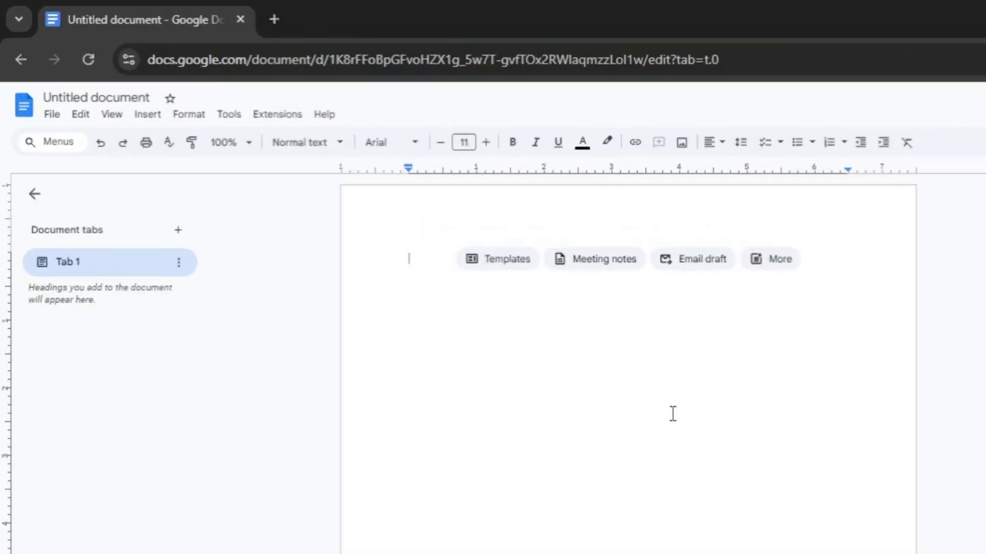
pyautogui.click(108, 74)
pyautogui.write('Mind Map')
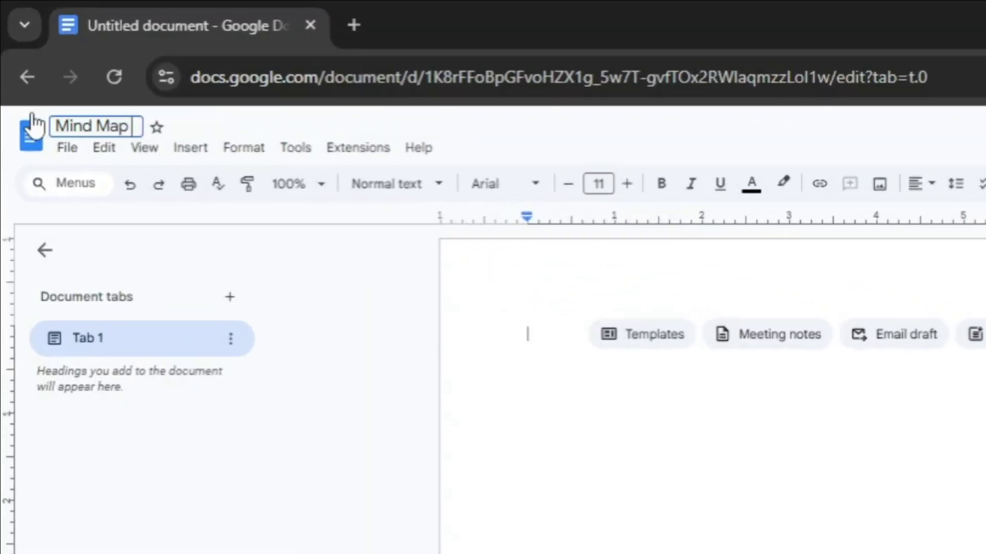
pyautogui.write(' Template')
pyautogui.press('Return')
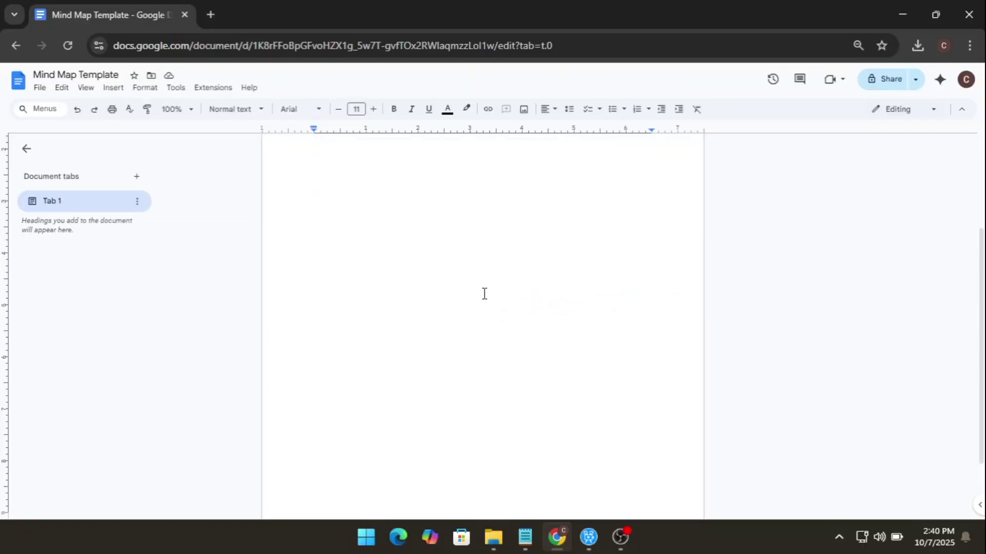
pyautogui.click(32, 154)
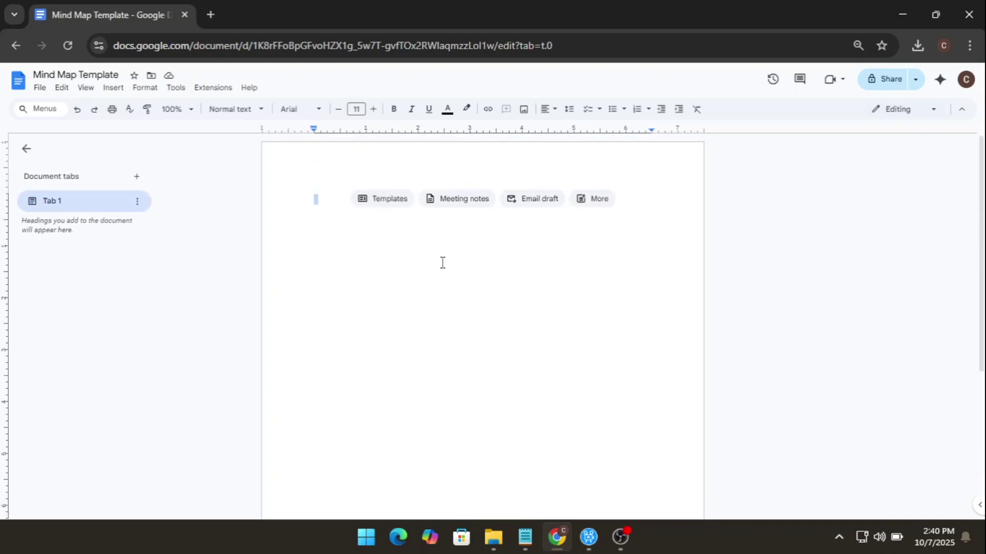
pyautogui.scroll(-1, 482, 275)
pyautogui.scroll(1, 476, 270)
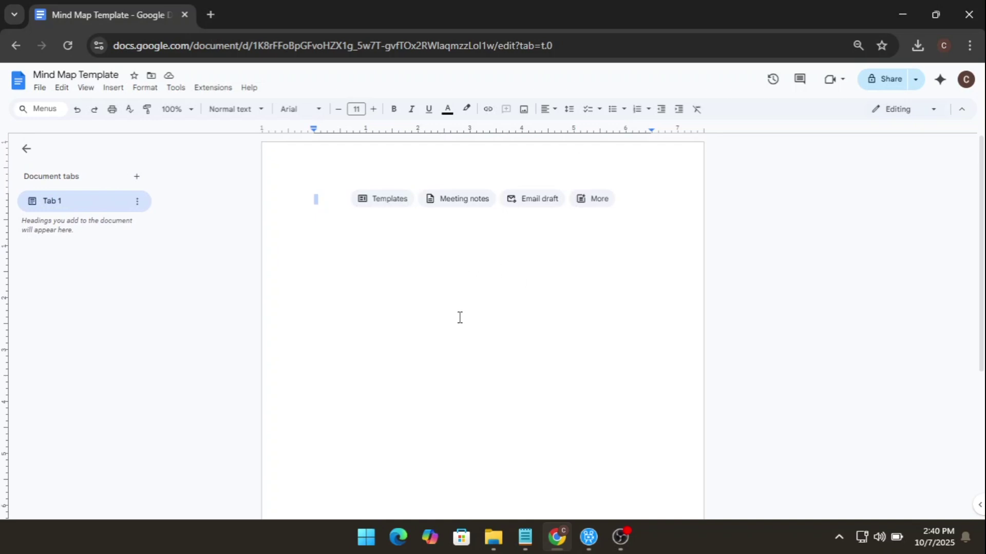
pyautogui.scroll(-1, 469, 286)
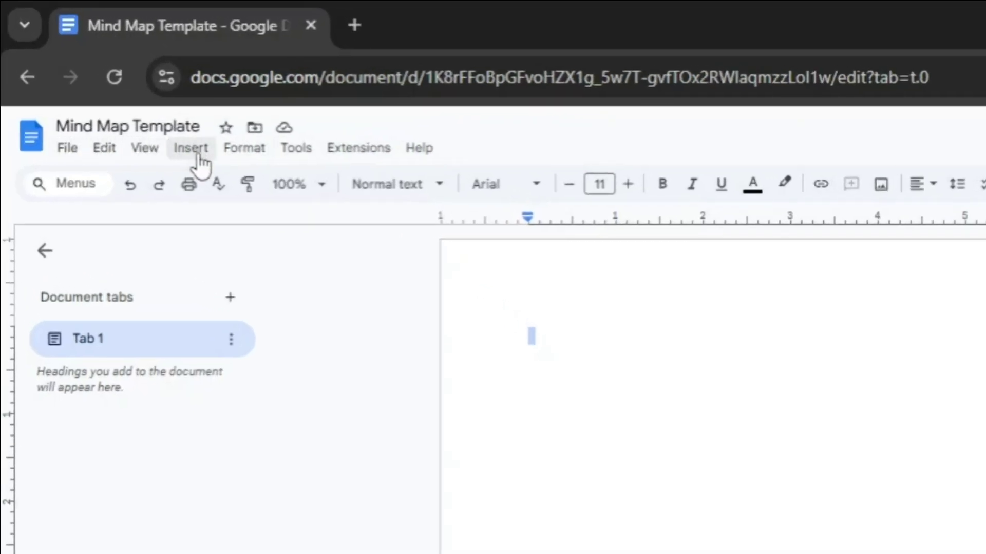
# Insert a new drawing into the document with Insert > Drawing > New
pyautogui.click(200, 156)
pyautogui.moveTo(511, 369)
pyautogui.click(512, 364)
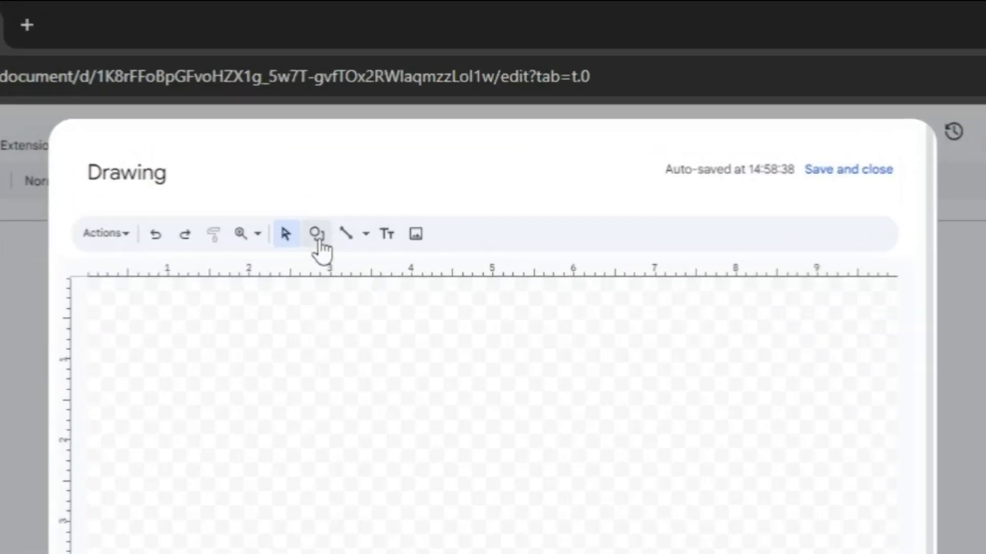
pyautogui.click(386, 142)
pyautogui.moveTo(359, 269)
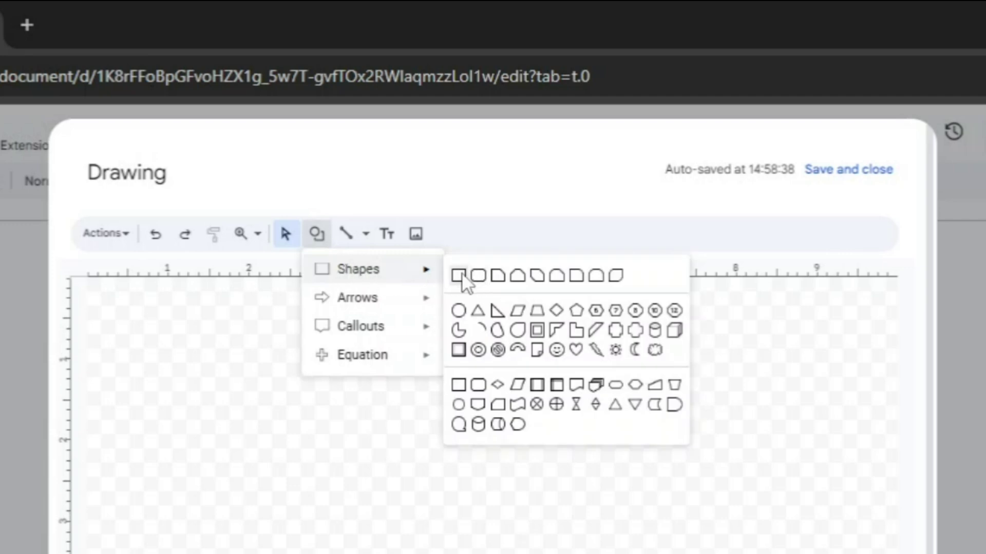
# Draw a centred rectangle labelled BUSINESS STRATEGY and make its text white
pyautogui.click(463, 274)
pyautogui.moveTo(418, 321); pyautogui.dragTo(594, 400)
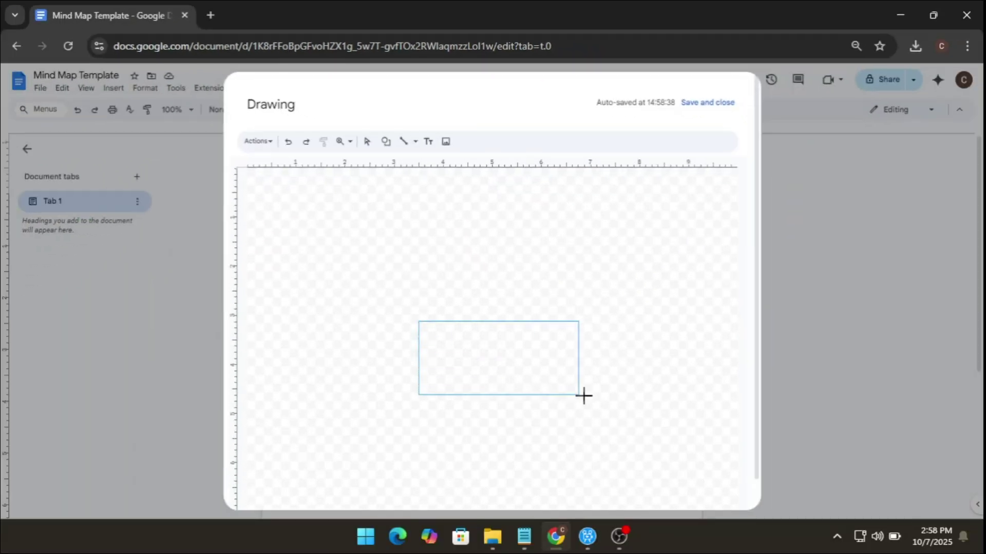
pyautogui.moveTo(547, 364); pyautogui.dragTo(536, 363)
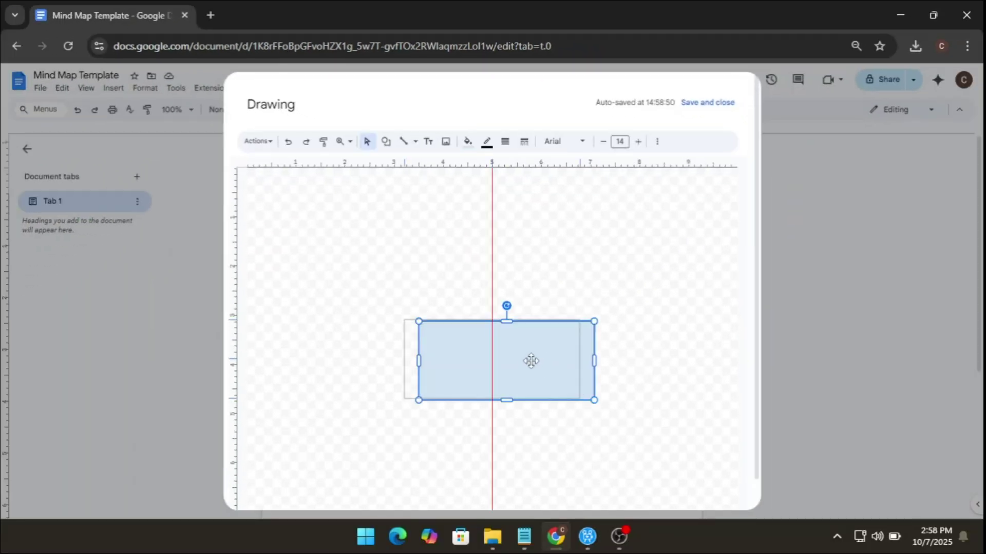
pyautogui.doubleClick(499, 360)
pyautogui.write('BU')
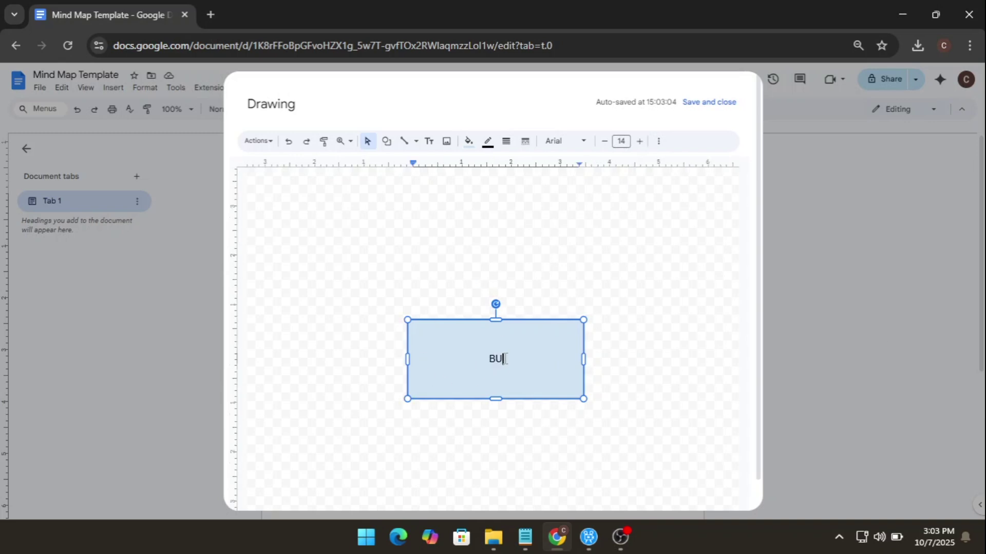
pyautogui.write('SINESS ST')
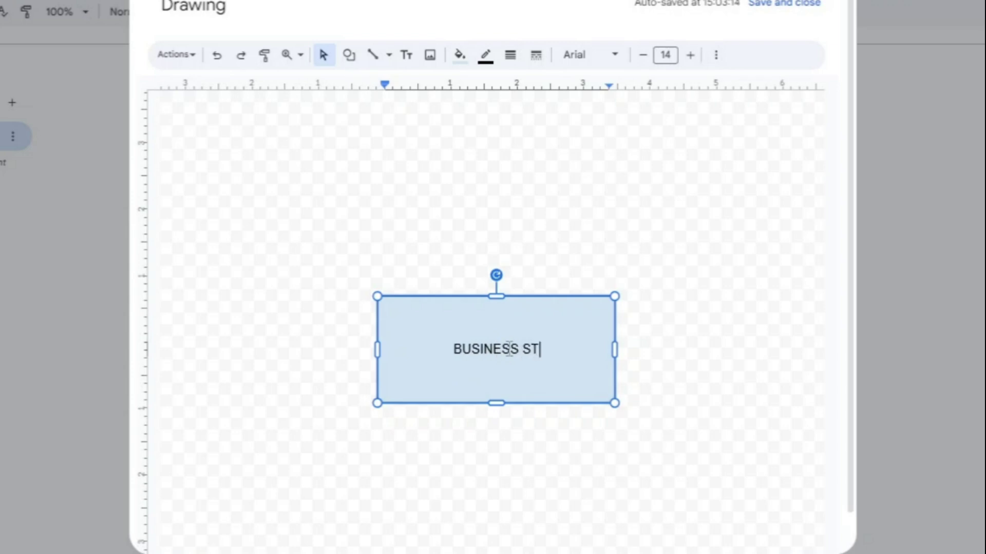
pyautogui.write('RATEGY')
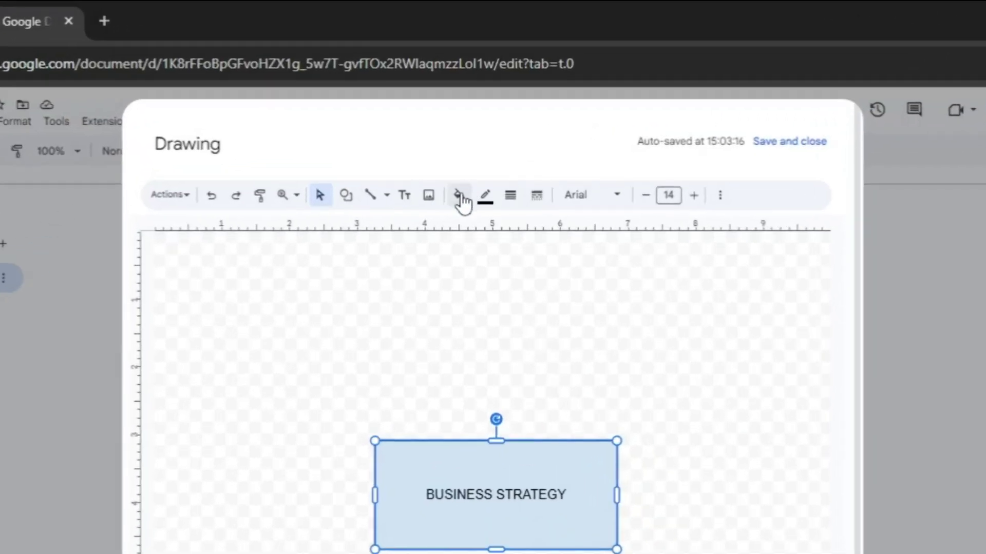
pyautogui.click(460, 55)
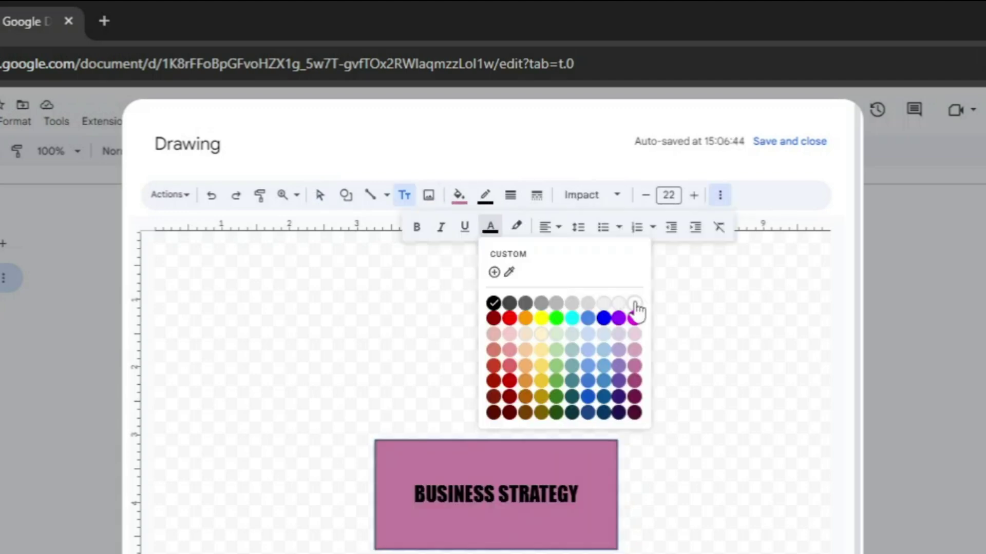
pyautogui.click(634, 305)
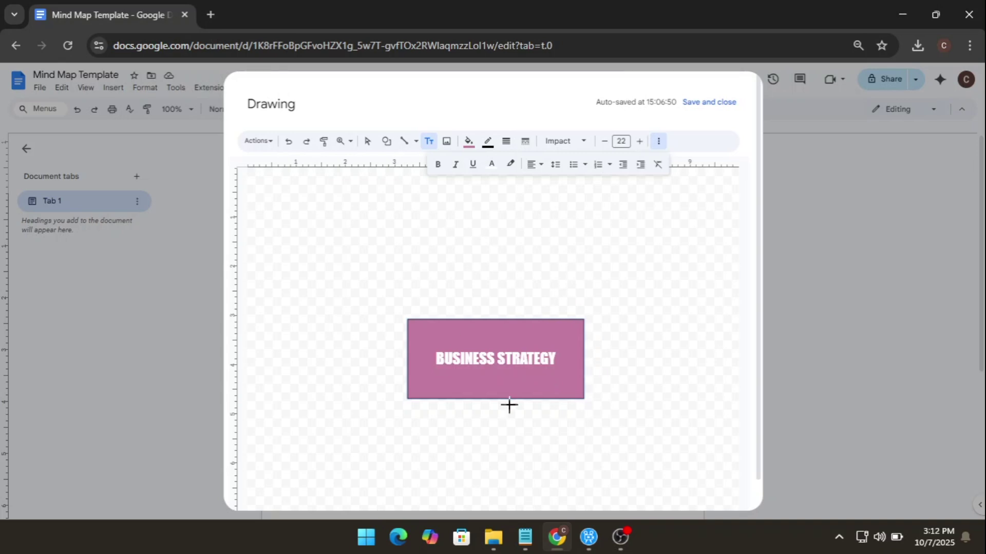
pyautogui.click(387, 144)
pyautogui.moveTo(409, 164)
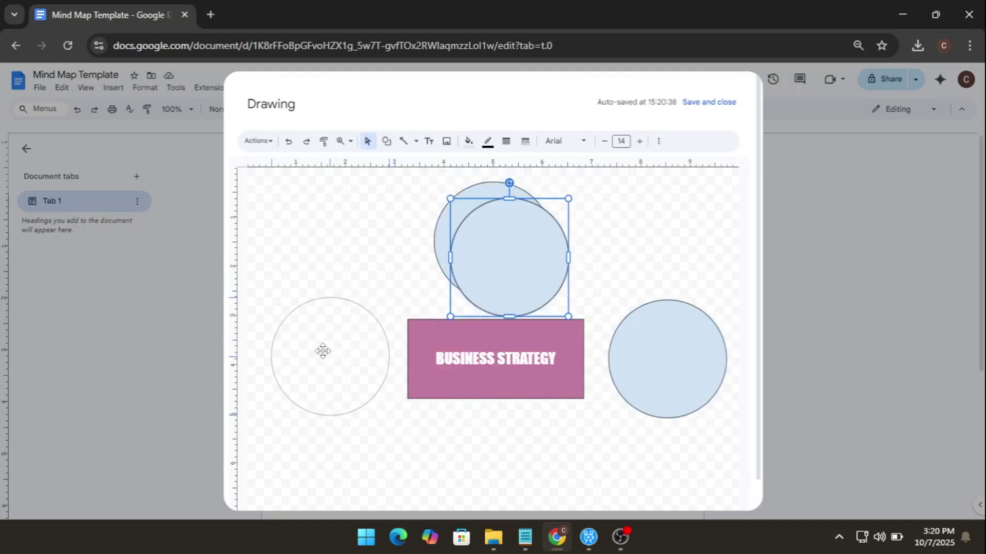
# Place MARKETING, TIMELINE and BUDGET circles around the hub rectangle
pyautogui.moveTo(323, 351); pyautogui.dragTo(317, 348)
pyautogui.click(497, 245)
pyautogui.write('MA')
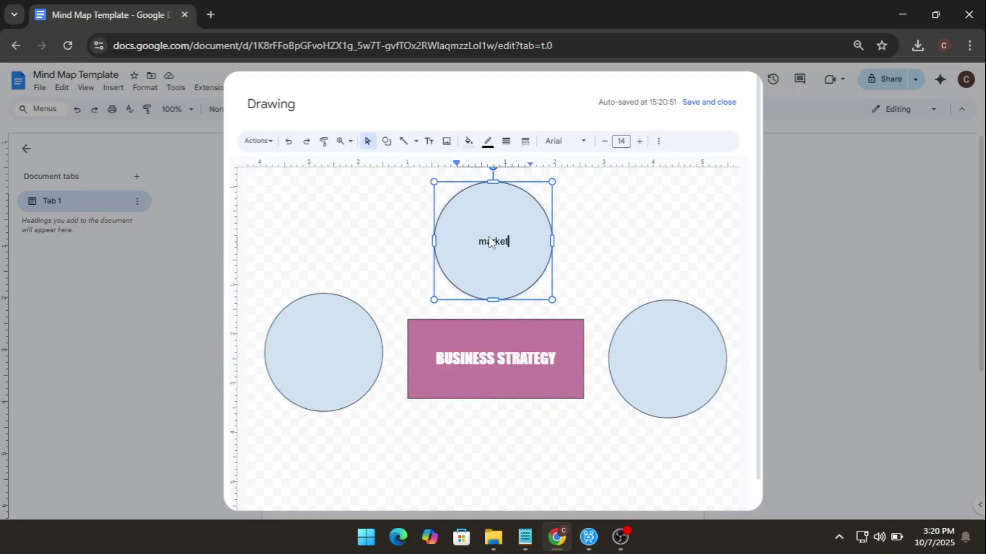
pyautogui.write('RKETING')
pyautogui.doubleClick(668, 357)
pyautogui.write('BUDGET')
pyautogui.doubleClick(333, 361)
pyautogui.write('TIMELINE')
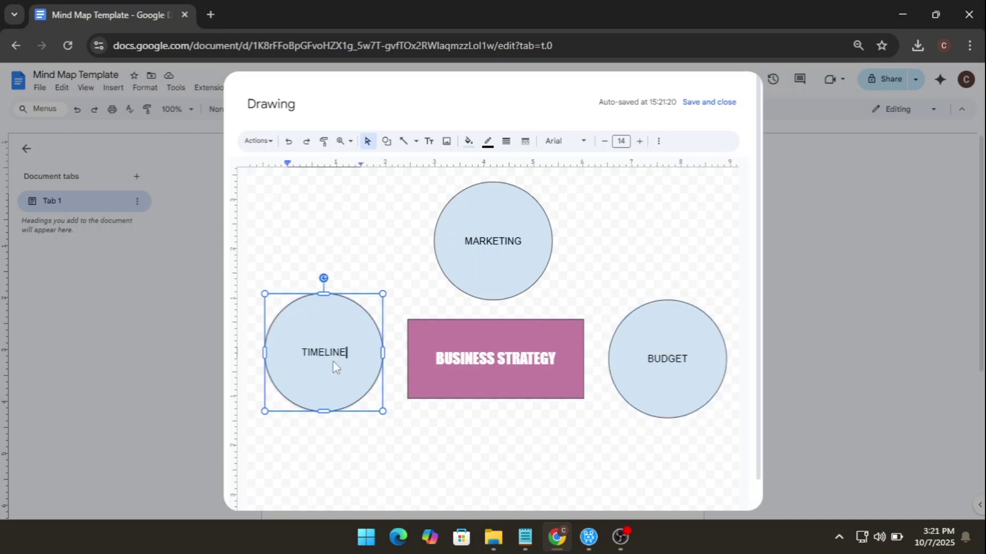
pyautogui.click(609, 260)
# Join MARKETING to BUDGET and TIMELINE, and TIMELINE to the hub, with elbow connectors
pyautogui.click(416, 141)
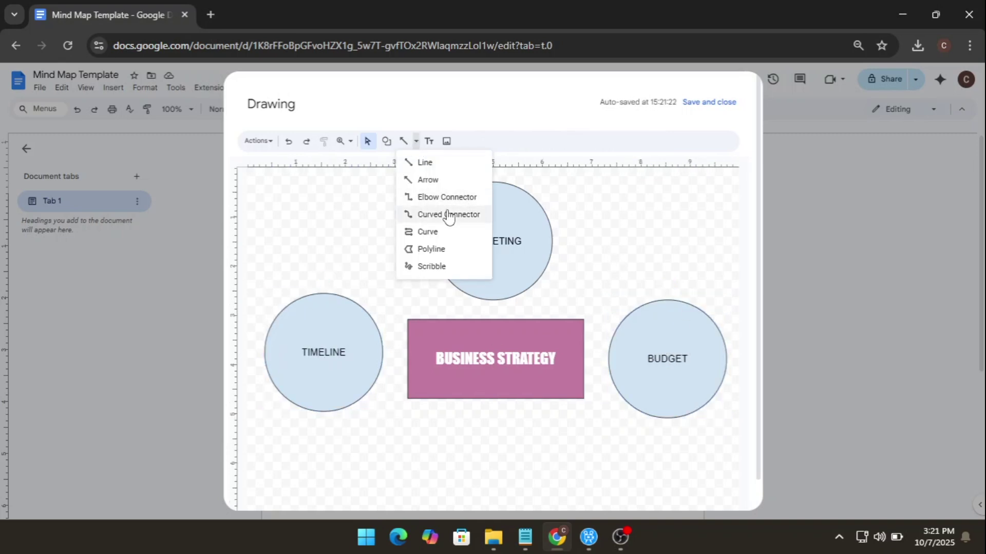
pyautogui.click(448, 198)
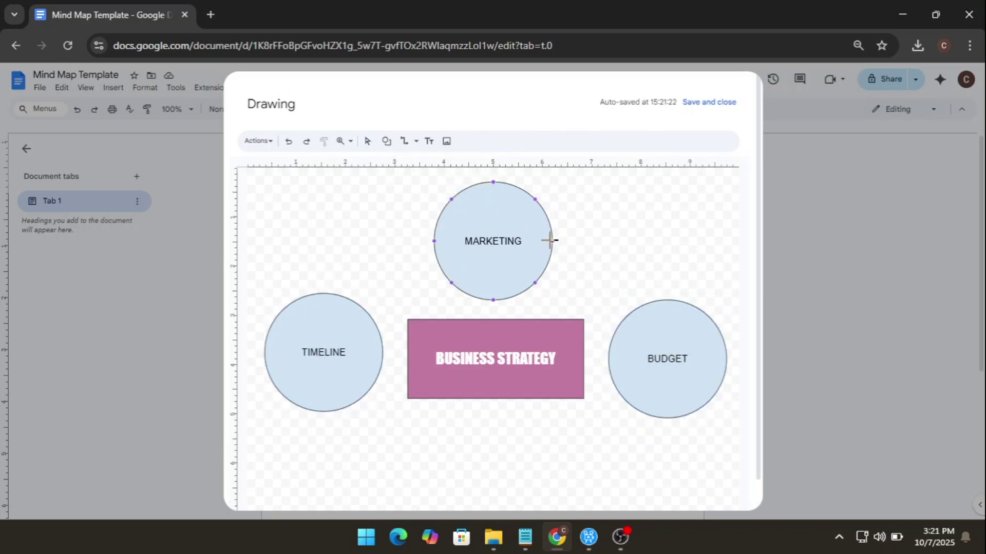
pyautogui.moveTo(555, 241); pyautogui.dragTo(627, 314)
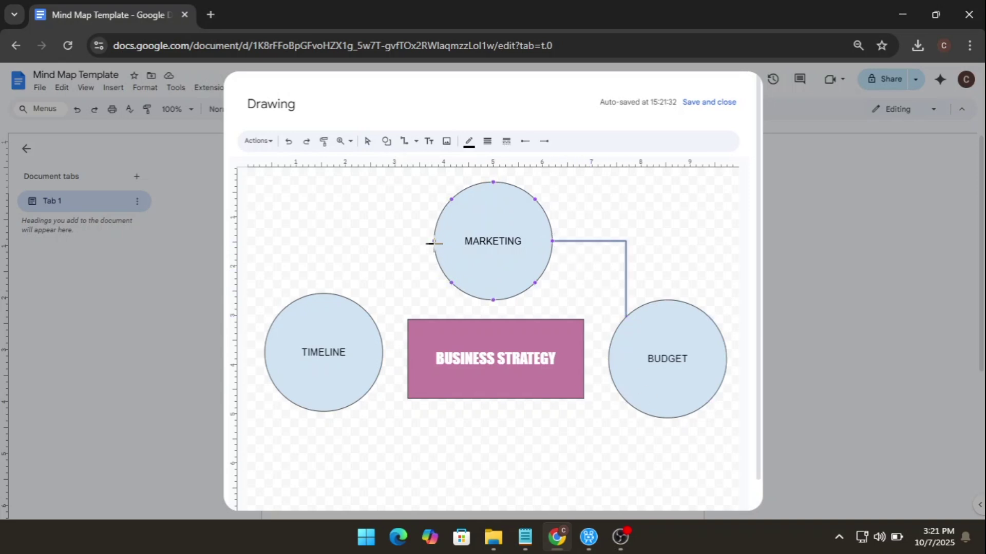
pyautogui.moveTo(431, 241)
pyautogui.mouseDown()
pyautogui.moveTo(326, 293)
pyautogui.moveTo(365, 310)
pyautogui.mouseUp()
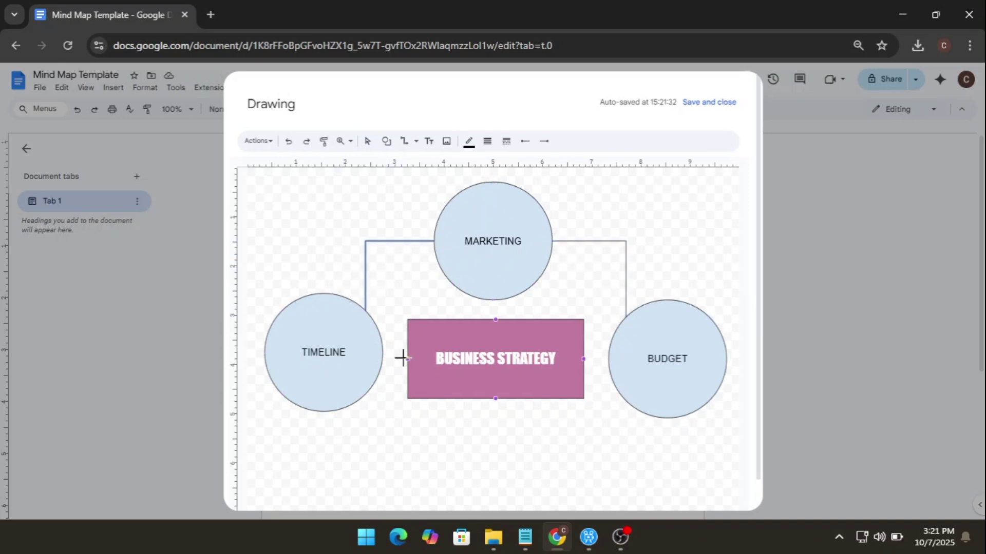
pyautogui.moveTo(404, 352); pyautogui.dragTo(408, 359)
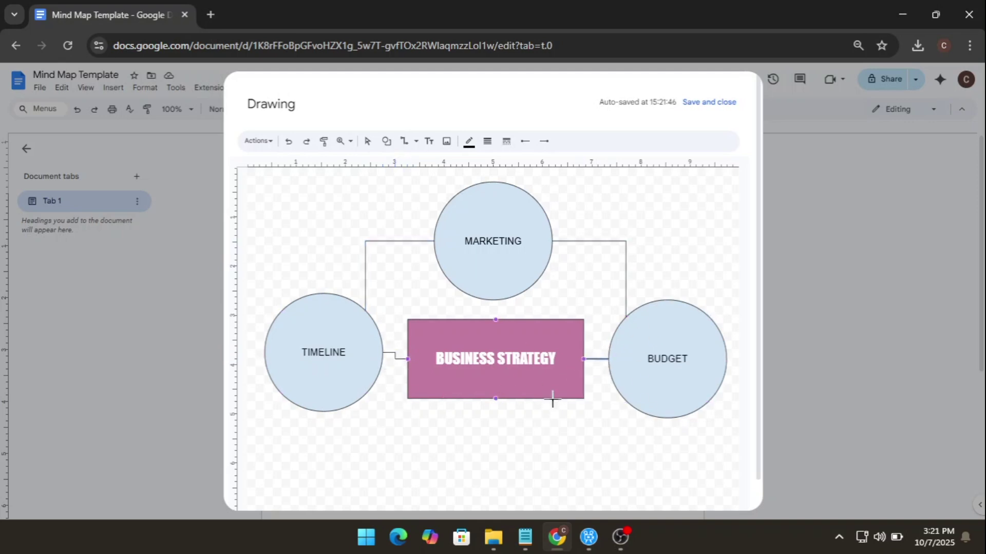
# Fill the MARKETING circle blue and the BUDGET circle green
pyautogui.click(368, 145)
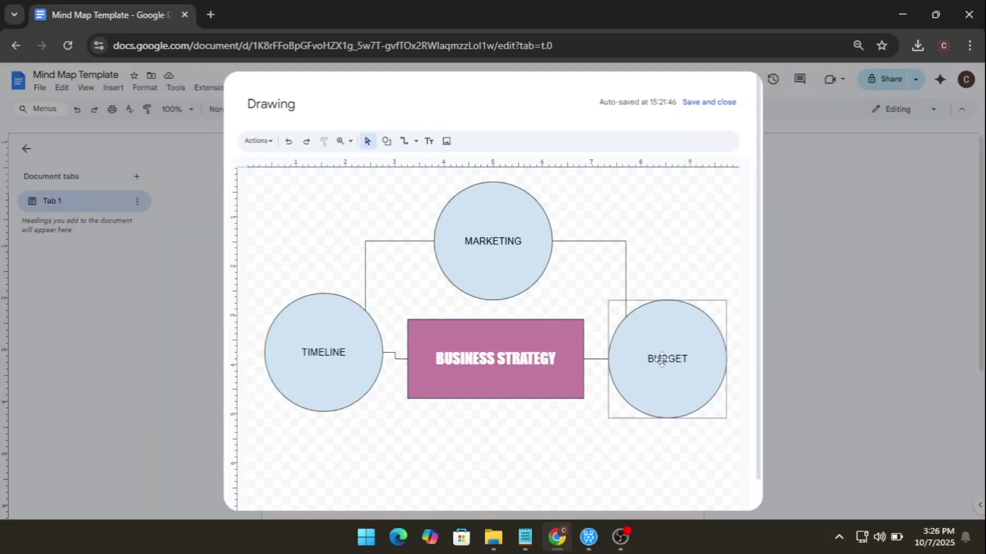
pyautogui.click(511, 216)
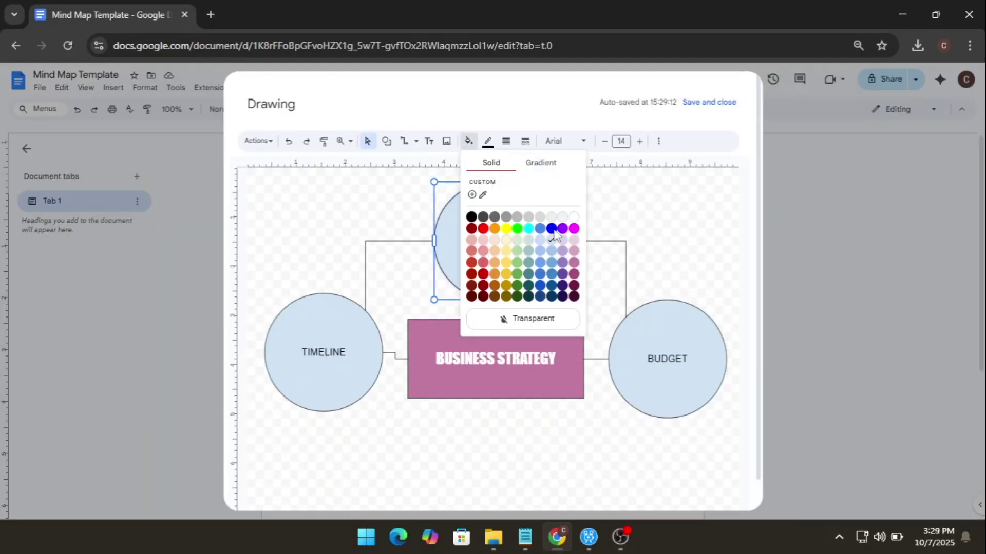
pyautogui.click(552, 229)
pyautogui.click(647, 320)
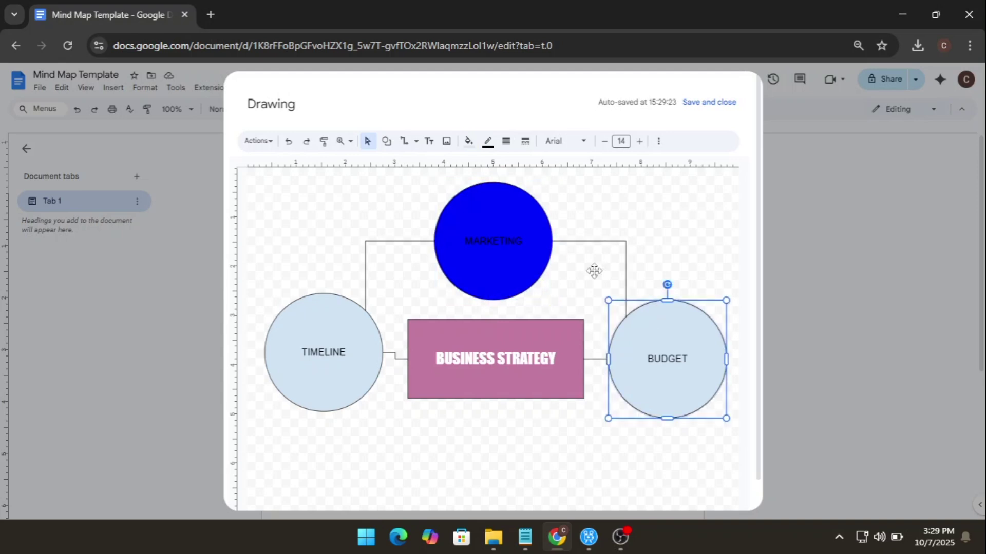
pyautogui.click(469, 141)
pyautogui.click(517, 228)
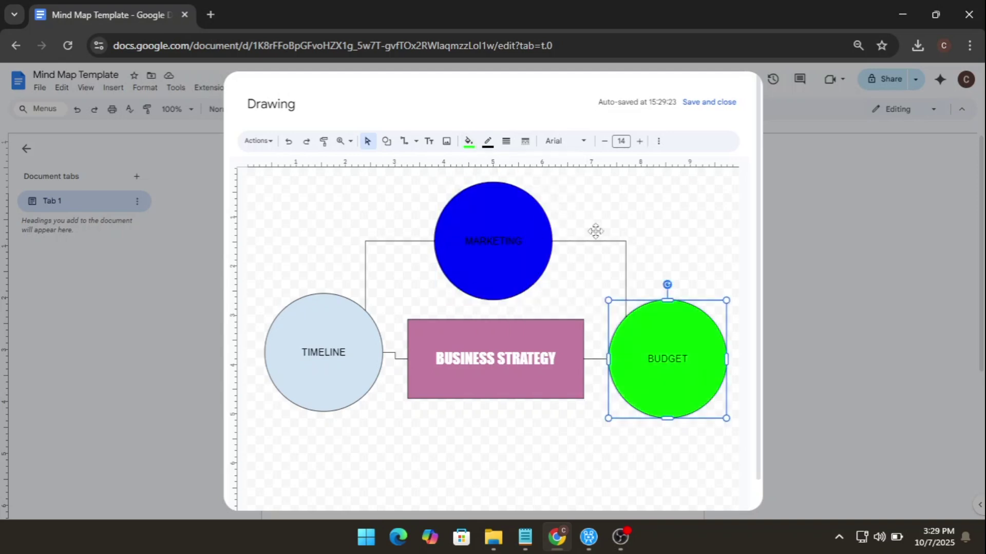
# Fill the TIMELINE circle yellow and make the MARKETING–BUDGET connector thick black
pyautogui.click(347, 322)
pyautogui.click(468, 141)
pyautogui.click(505, 229)
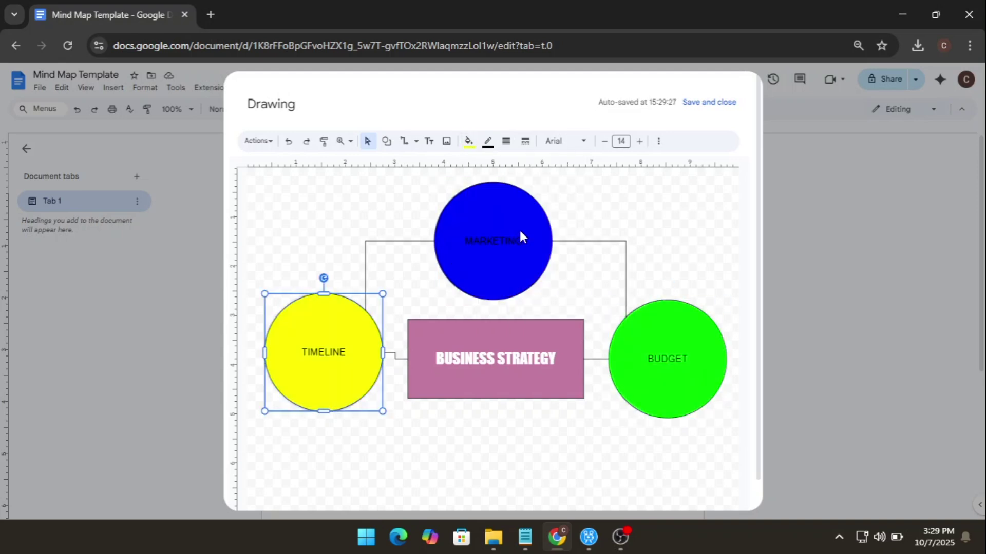
pyautogui.click(578, 241)
pyautogui.click(595, 358)
# Thicken the TIMELINE–MARKETING connector, then add a block arrow beside MARKETING and duplicate it
pyautogui.click(365, 278)
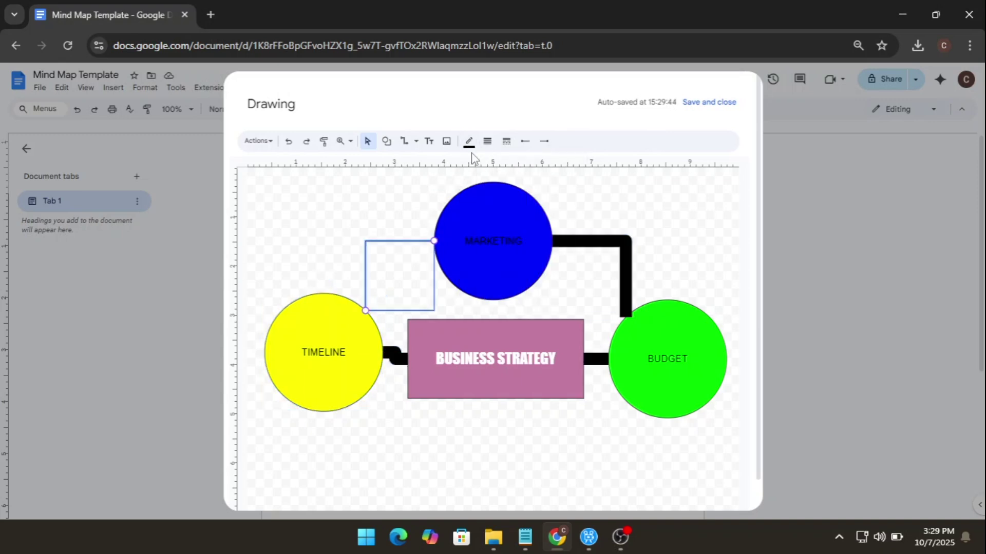
pyautogui.click(393, 355)
pyautogui.moveTo(546, 258); pyautogui.dragTo(614, 310)
pyautogui.moveTo(595, 256)
pyautogui.mouseDown()
pyautogui.moveTo(604, 281)
pyautogui.moveTo(408, 286)
pyautogui.mouseUp()
pyautogui.hotkey('ctrl', 'd')
pyautogui.scroll(-1, 390, 189)
# Add sub-circles below TIMELINE and BUDGET, each joined to its parent by an arrow
pyautogui.click(386, 110)
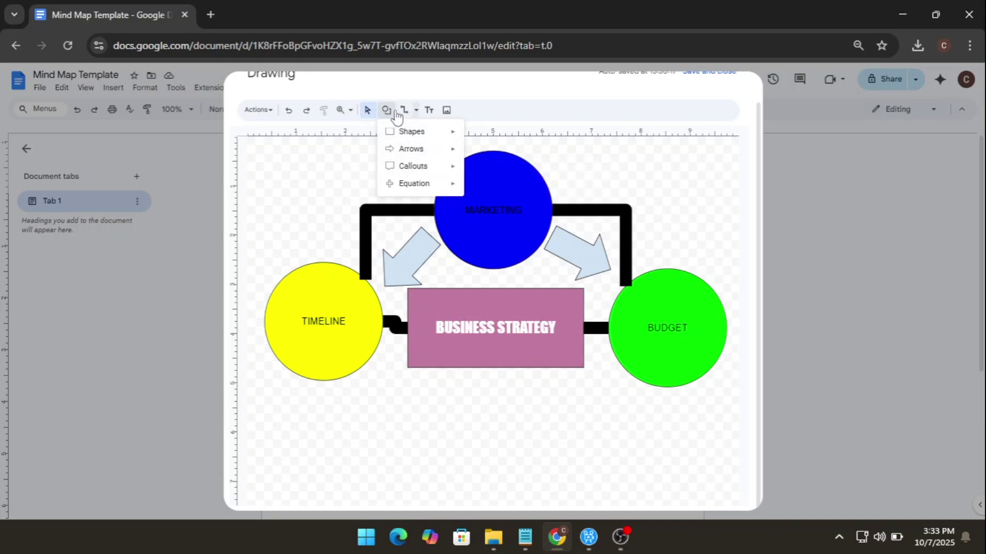
pyautogui.click(487, 140)
pyautogui.moveTo(452, 428)
pyautogui.mouseDown()
pyautogui.moveTo(518, 486)
pyautogui.moveTo(336, 448)
pyautogui.moveTo(665, 449)
pyautogui.mouseUp()
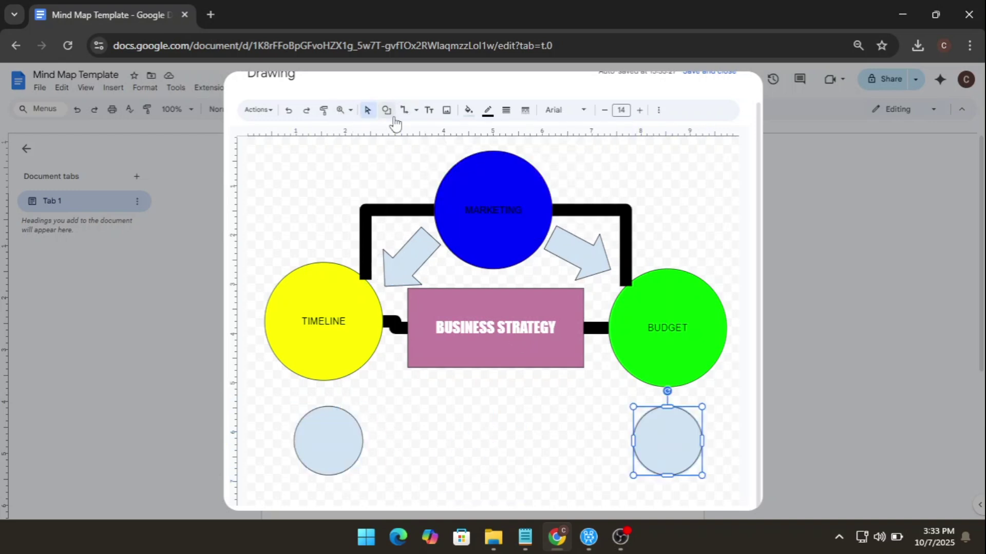
pyautogui.click(404, 110)
pyautogui.click(439, 150)
pyautogui.moveTo(667, 387); pyautogui.dragTo(667, 406)
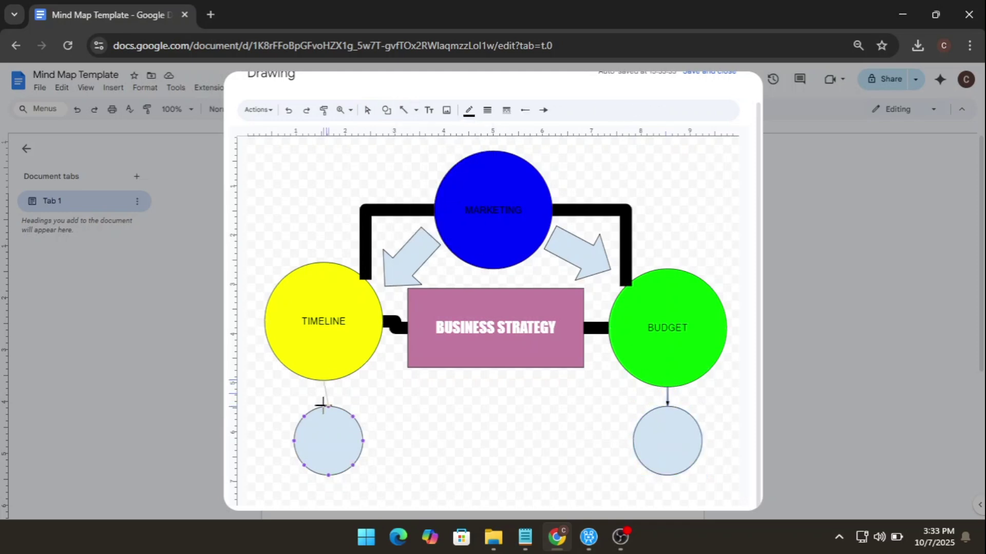
pyautogui.moveTo(321, 402); pyautogui.dragTo(328, 407)
# Fill both sub-circles, below TIMELINE and BUDGET, red
pyautogui.click(348, 445)
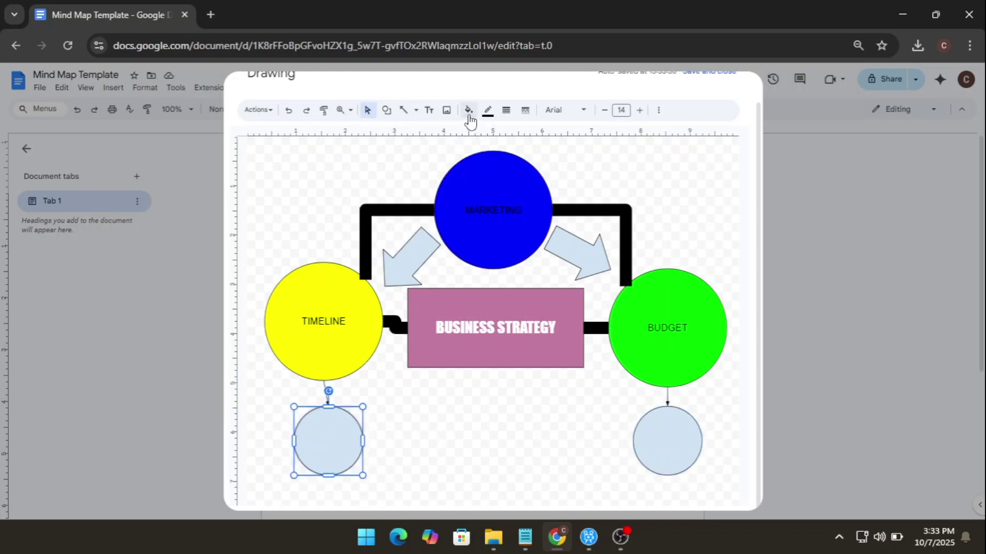
pyautogui.click(468, 109)
pyautogui.click(478, 198)
pyautogui.click(662, 439)
pyautogui.click(469, 109)
pyautogui.click(478, 198)
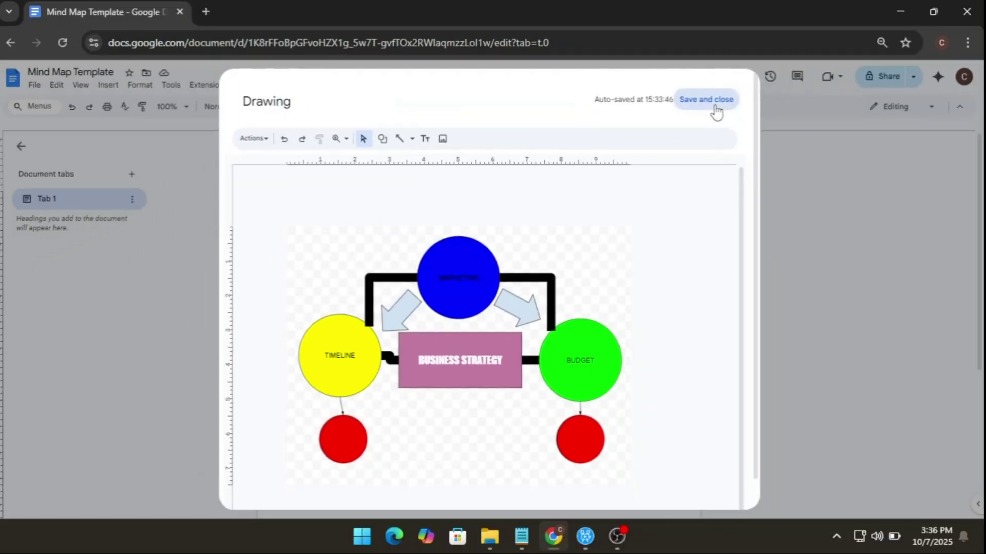
# Save and close the drawing so the mind map sits on the document page
pyautogui.click(717, 106)
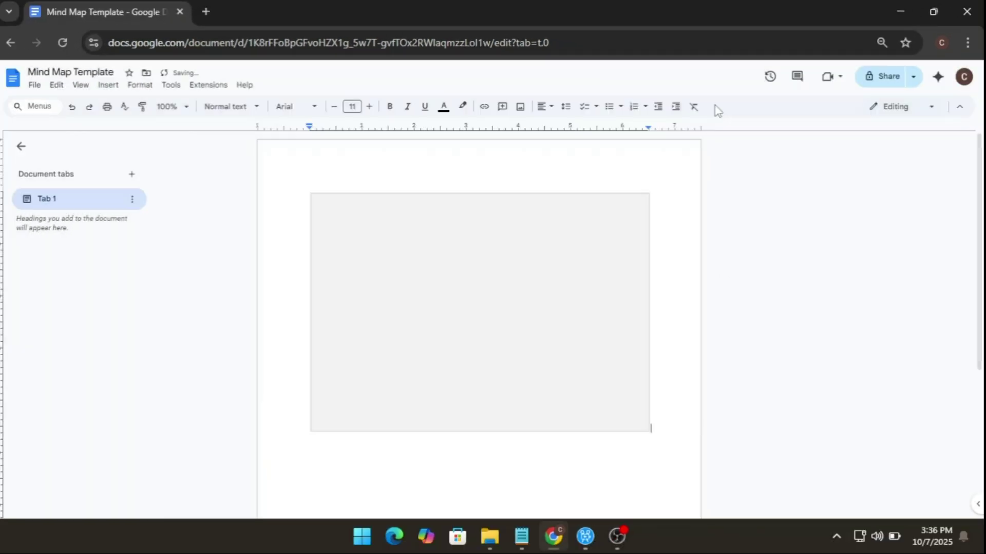
pyautogui.click(499, 308)
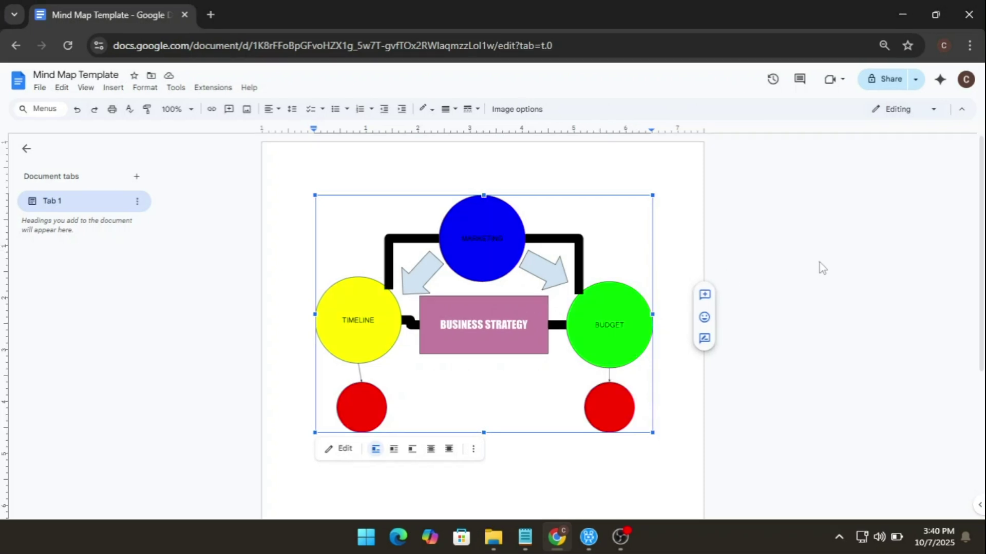
pyautogui.click(810, 270)
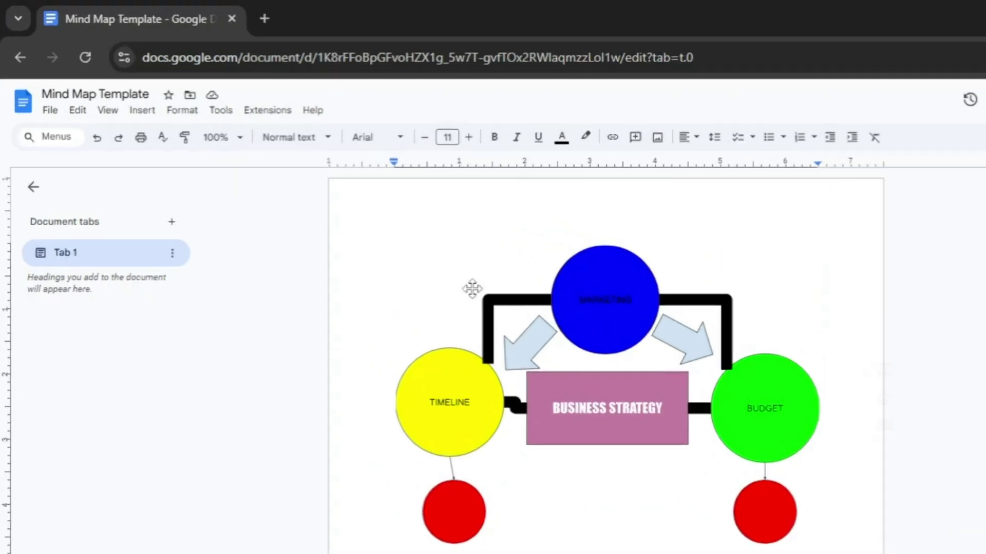
# Create 'Copy of Mind Map Template' with File > Make a copy
pyautogui.click(66, 146)
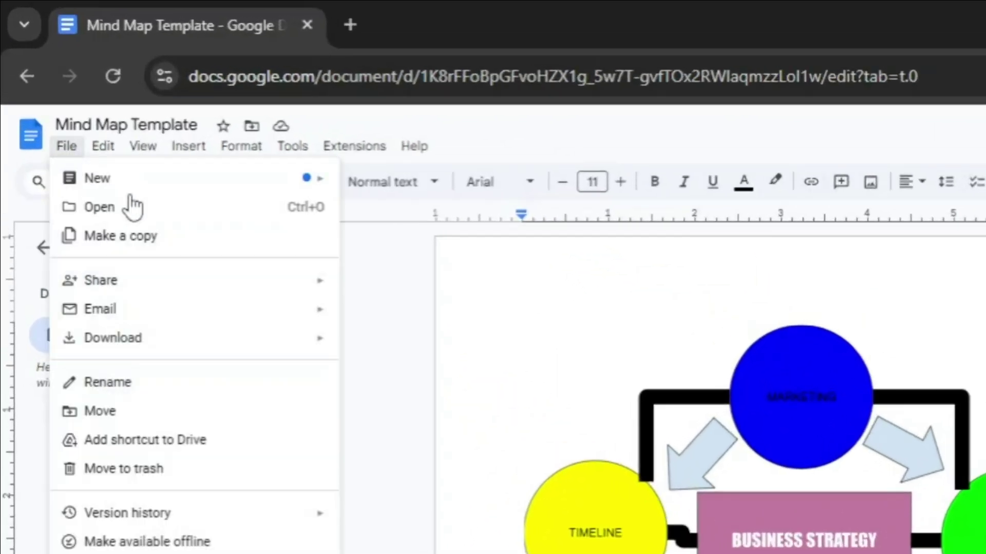
pyautogui.click(151, 240)
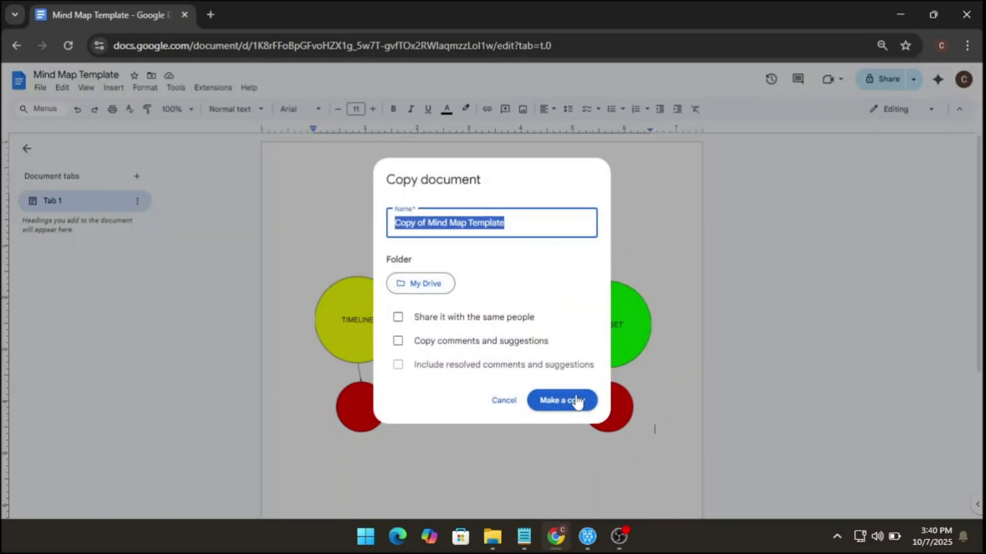
pyautogui.click(577, 401)
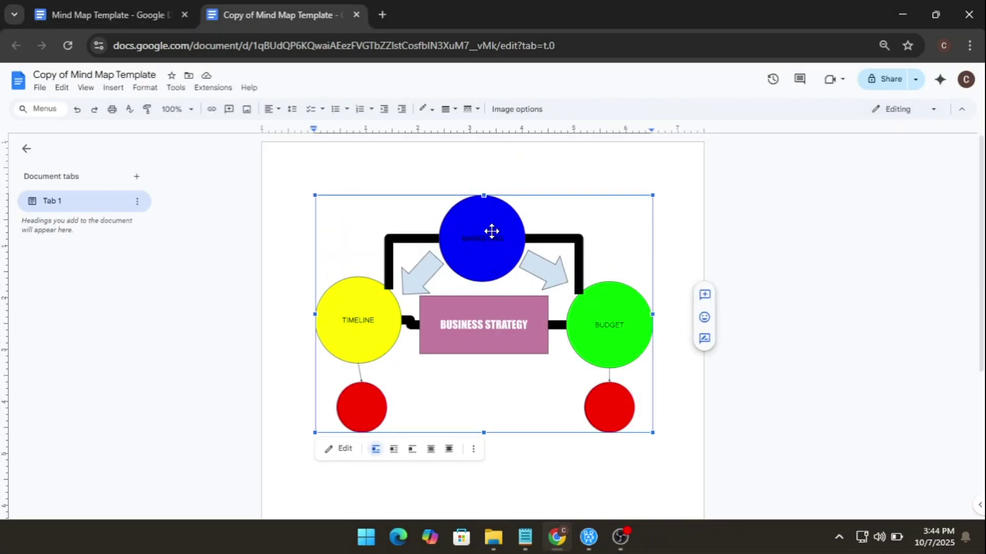
# In the original document's tab, set the mind map to In front of text and nudge it down-right
pyautogui.click(682, 293)
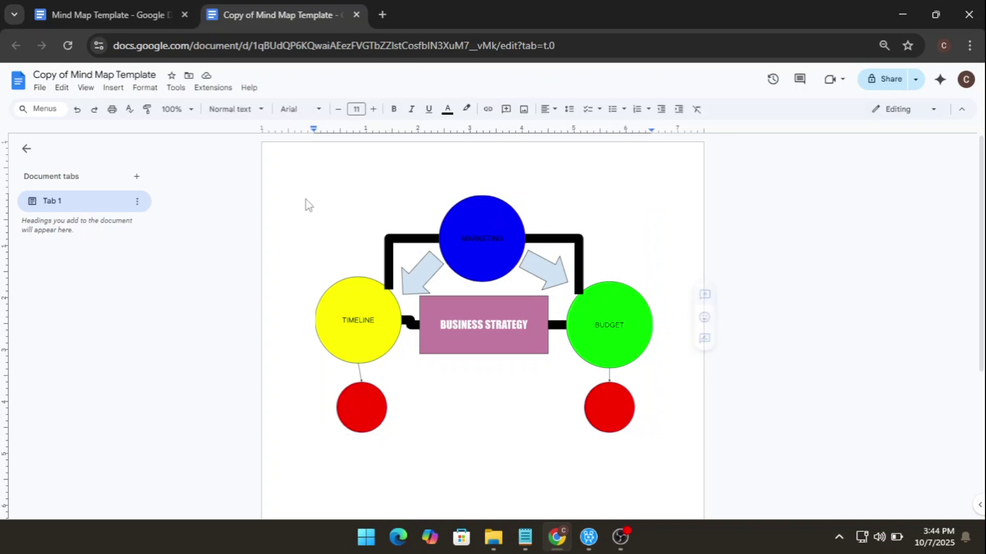
pyautogui.click(124, 9)
pyautogui.click(502, 239)
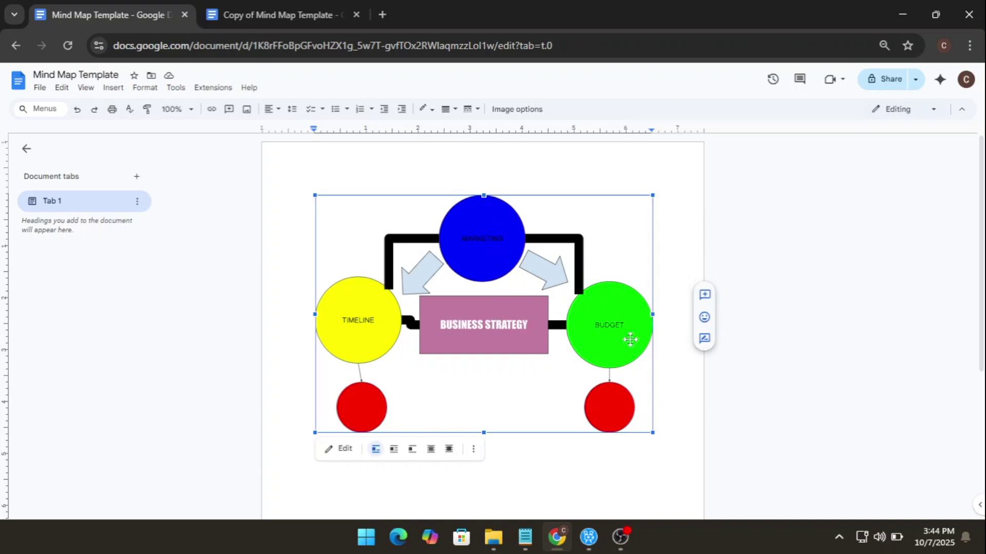
pyautogui.click(452, 454)
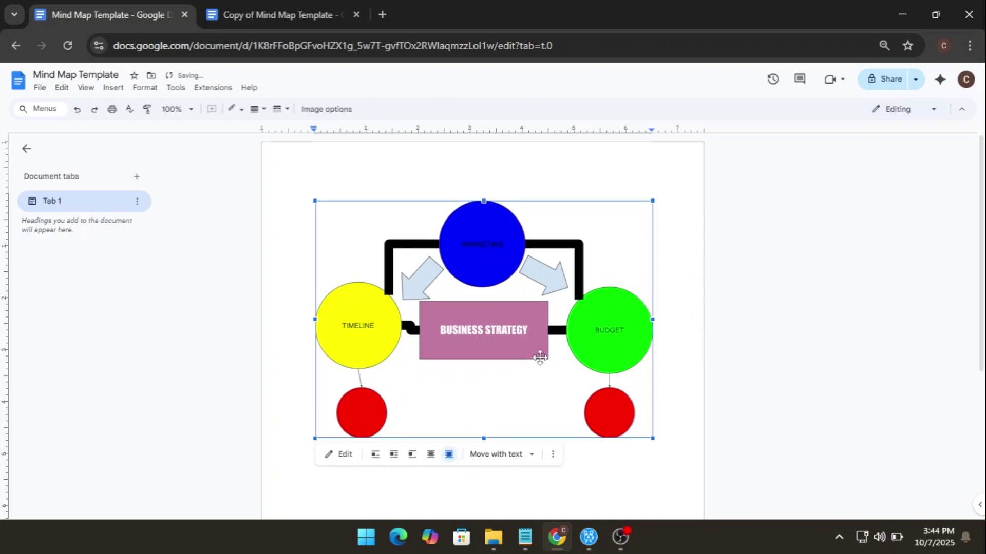
pyautogui.moveTo(540, 352); pyautogui.dragTo(550, 357)
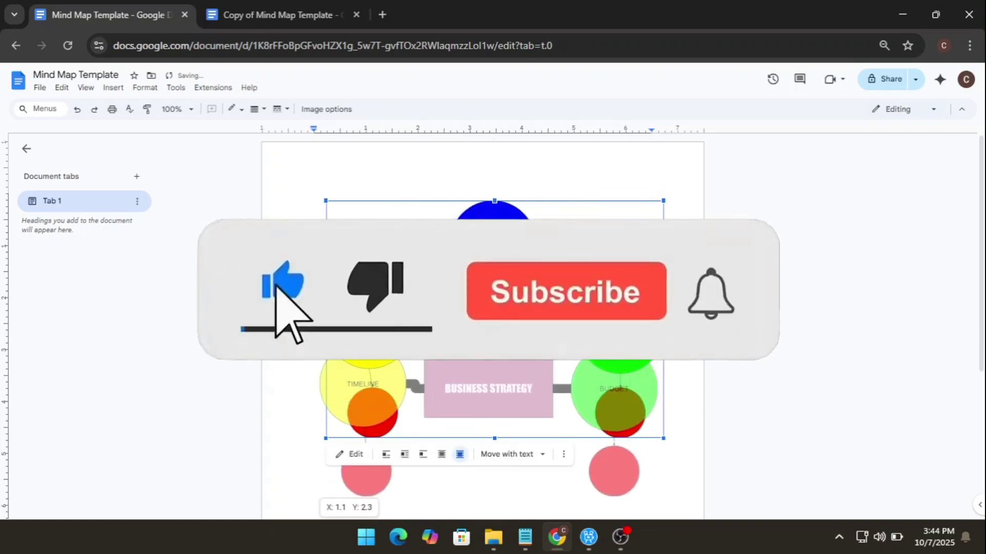
# Drag the mind map drawing higher up the Mind Map Template page in three moves
pyautogui.moveTo(551, 357); pyautogui.dragTo(543, 322)
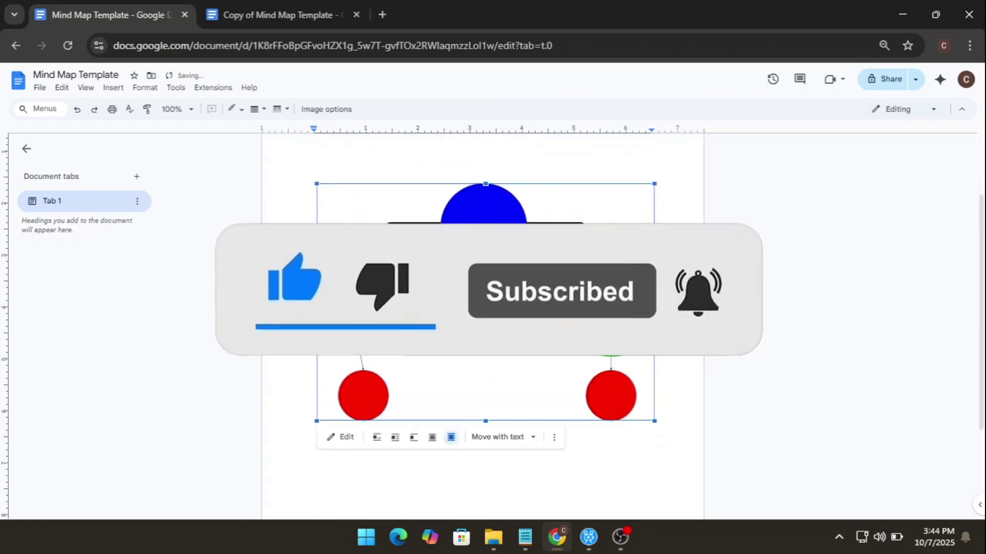
pyautogui.moveTo(543, 322); pyautogui.dragTo(502, 248)
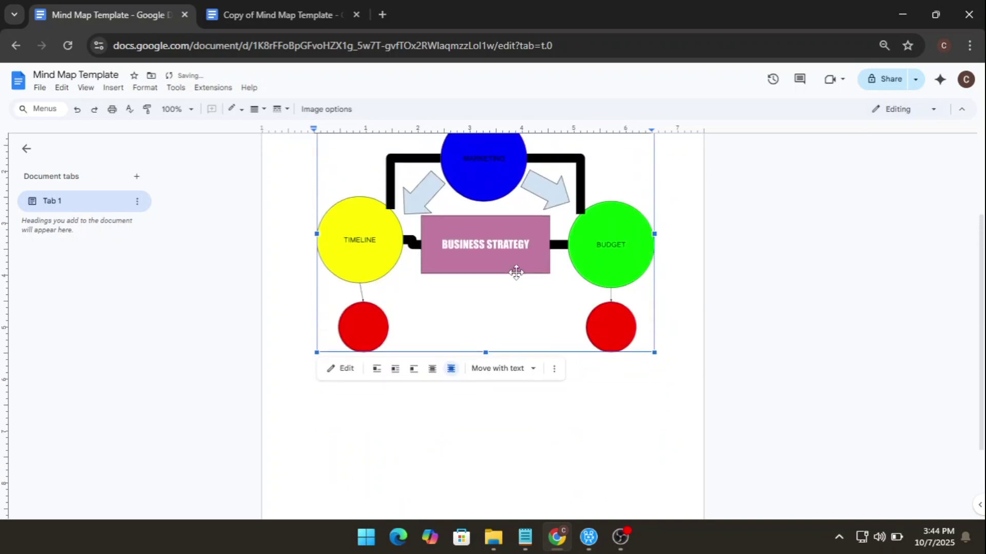
pyautogui.moveTo(506, 331); pyautogui.dragTo(502, 280)
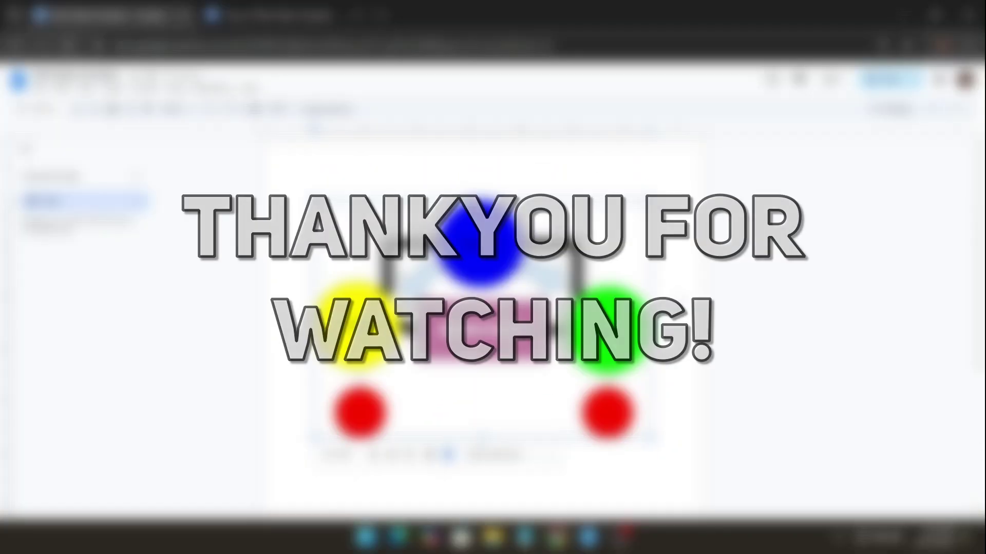